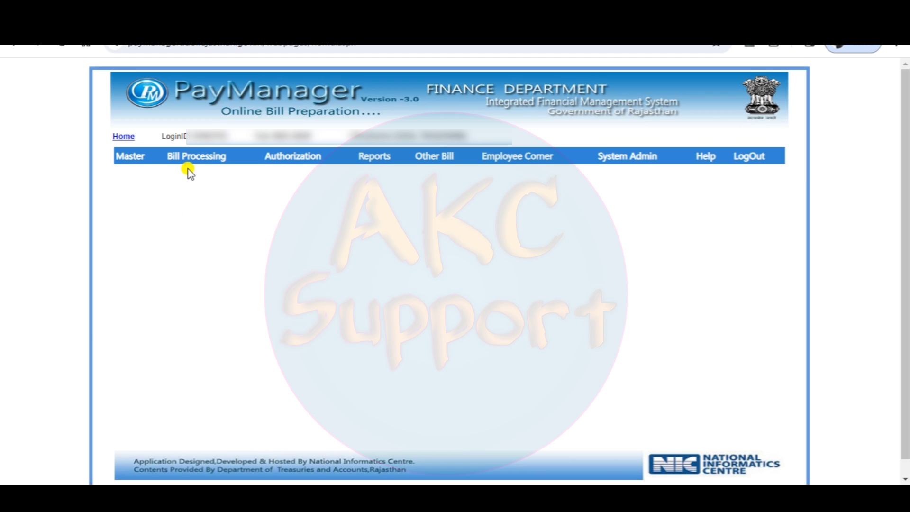
Open the employee pay details for December 2023, group NP, and show one listed employee's allowances and deductions.
mouse_move(191, 158)
mouse_move(219, 192)
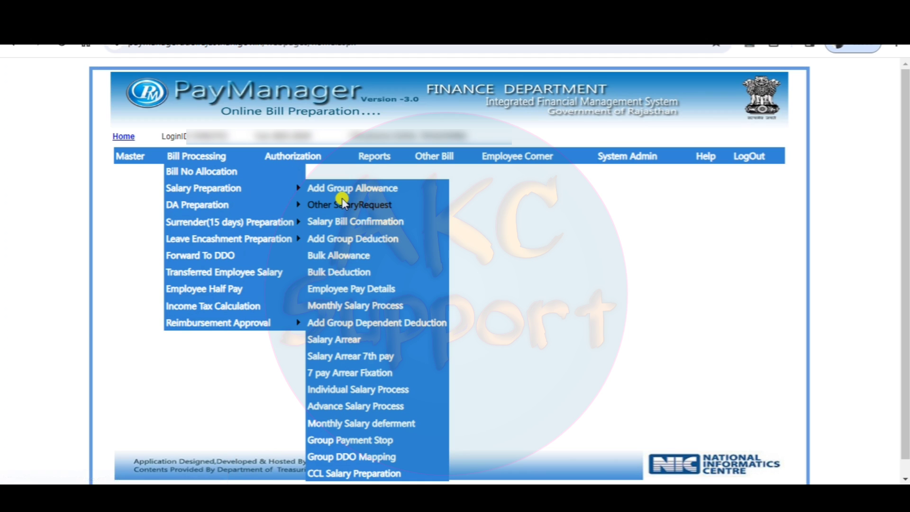
left_click(377, 292)
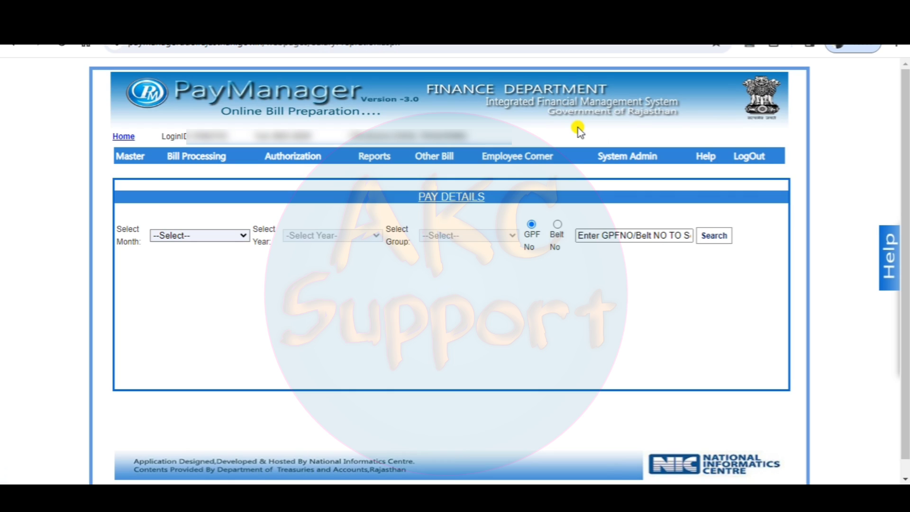
left_click(243, 236)
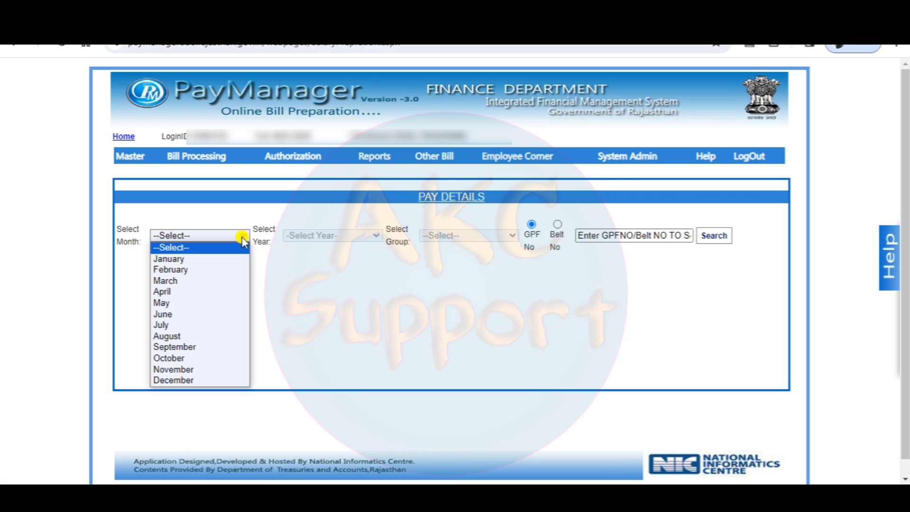
left_click(188, 379)
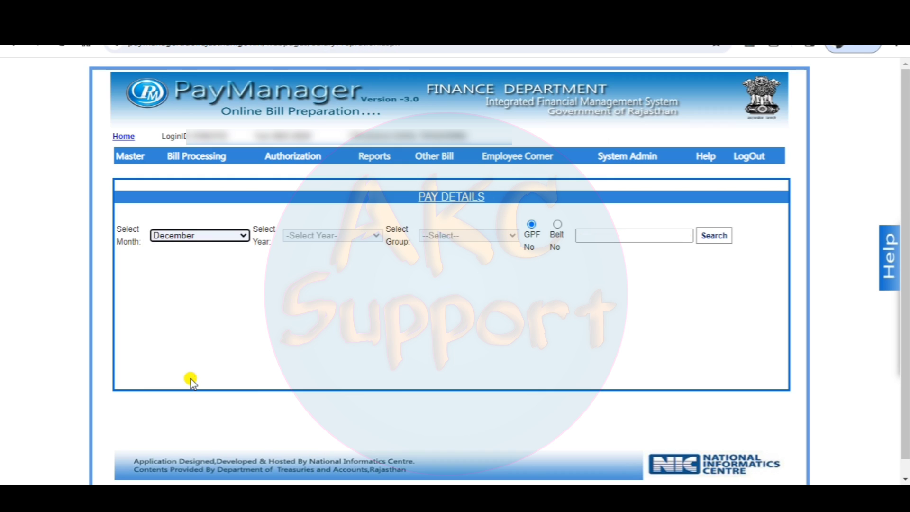
left_click(320, 236)
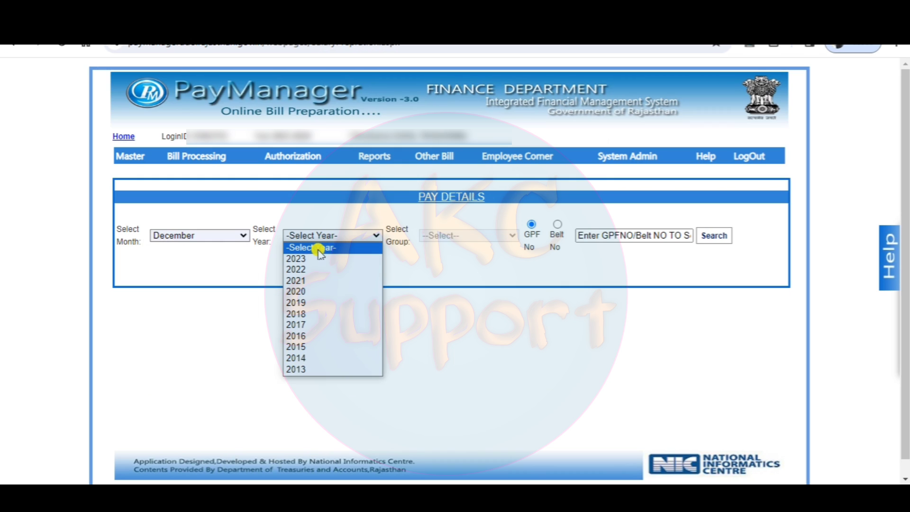
left_click(311, 258)
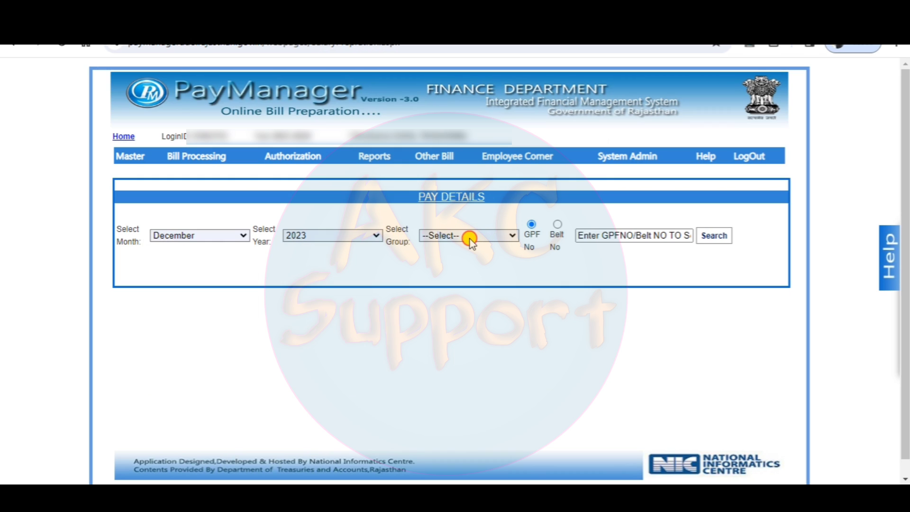
left_click(468, 237)
left_click(468, 259)
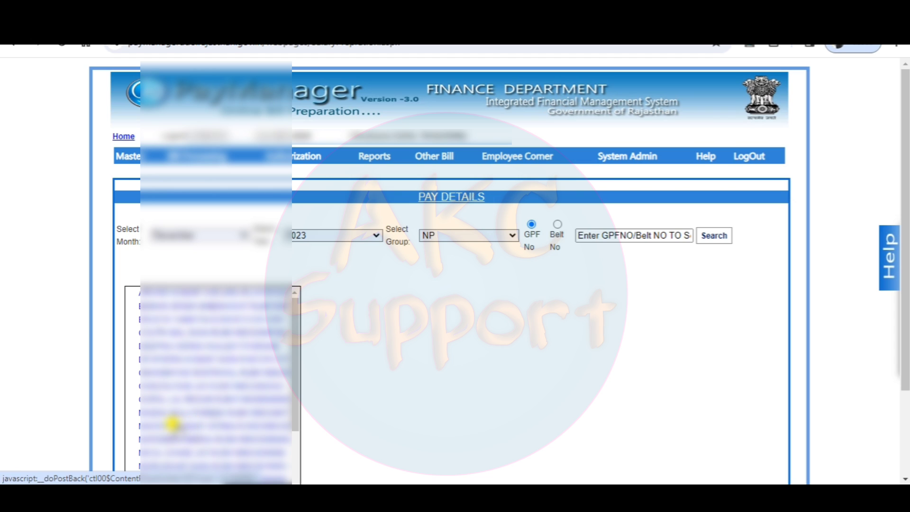
left_click(172, 424)
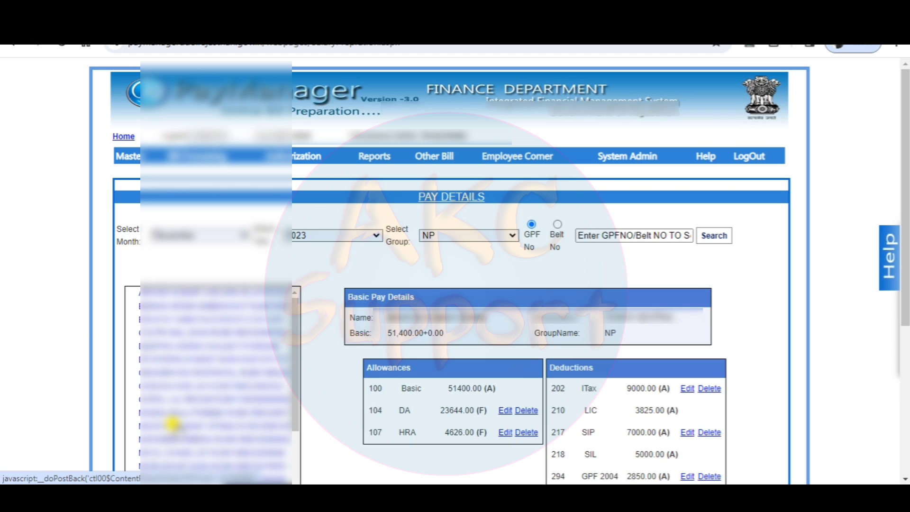
scroll(906, 249, "down", 4)
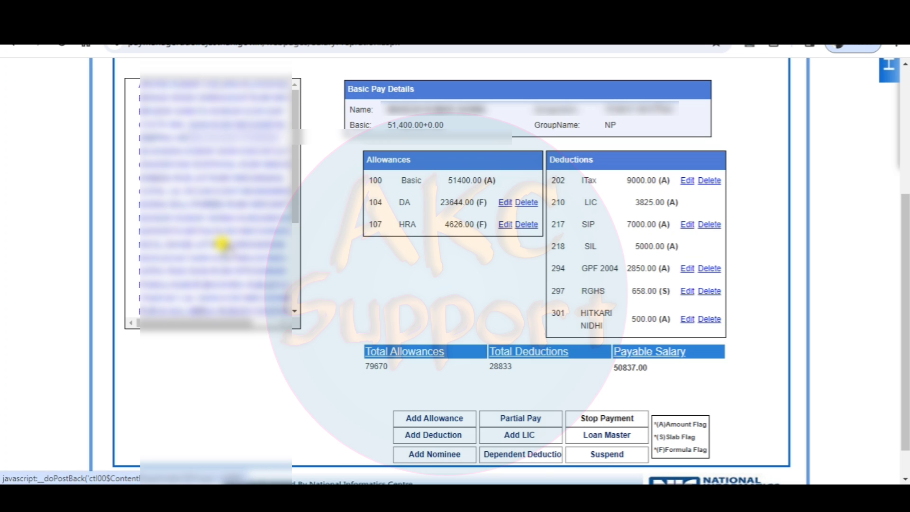
Select the employee listed just below the current one and update their SIL deduction (code 218) to an amount of 8000.
left_click(222, 244)
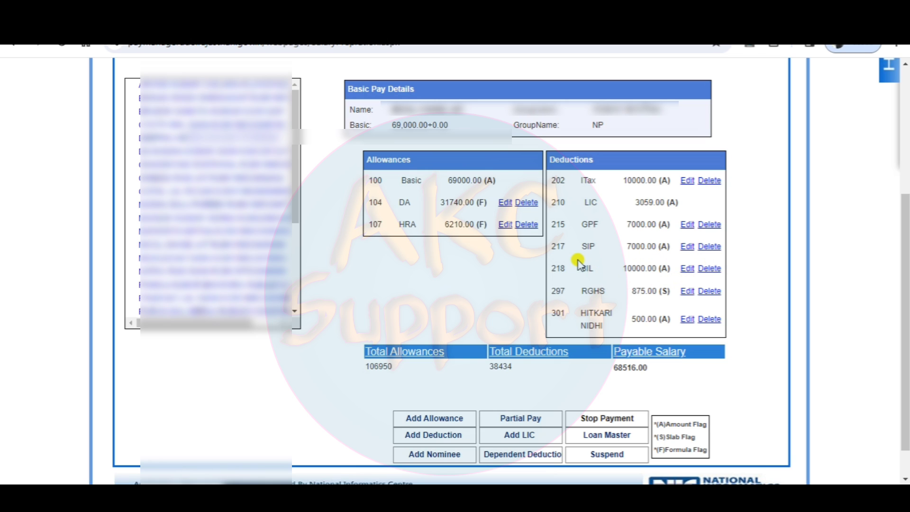
left_click(682, 269)
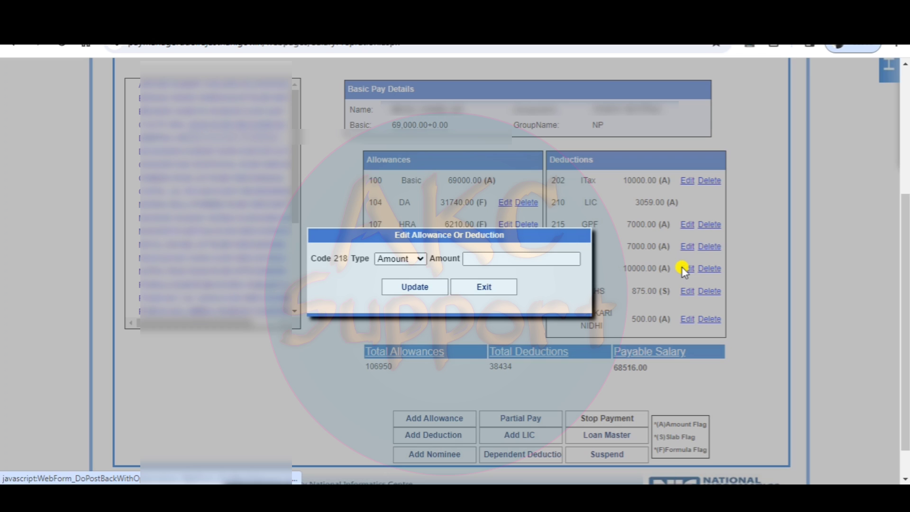
left_click(501, 258)
type("8000")
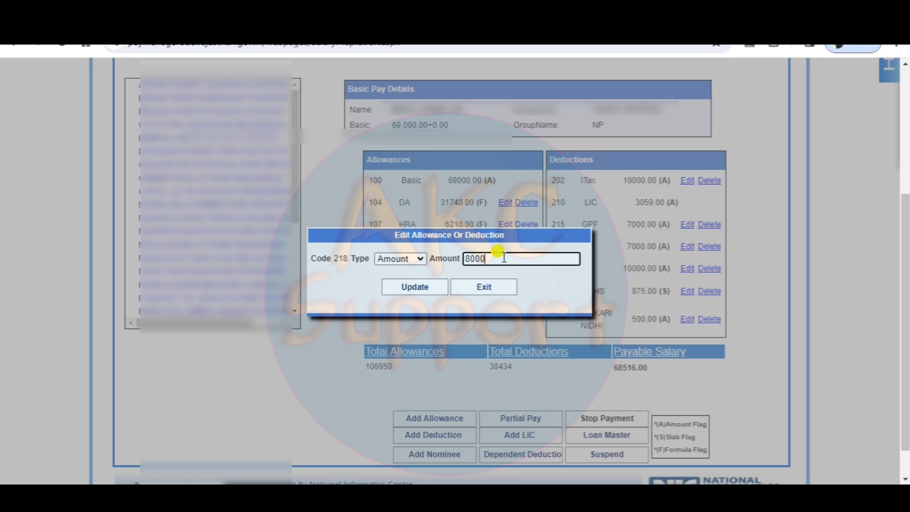
left_click(404, 285)
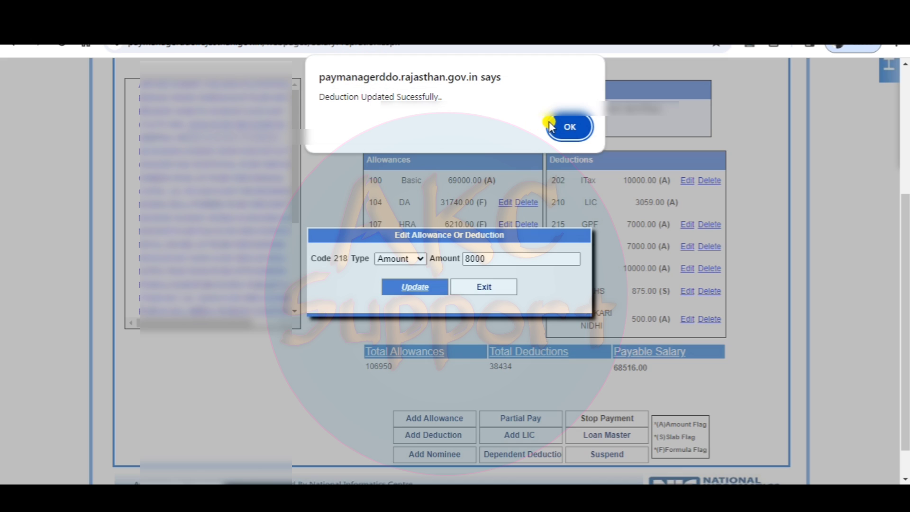
left_click(569, 125)
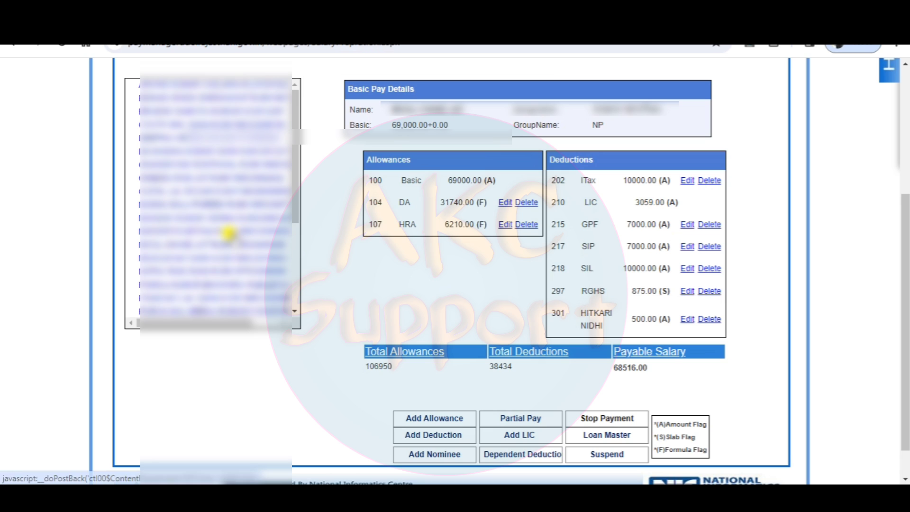
Show the pay details of the employee with 51,400 basic pay, and open the Loan Details page for deductions.
left_click(222, 219)
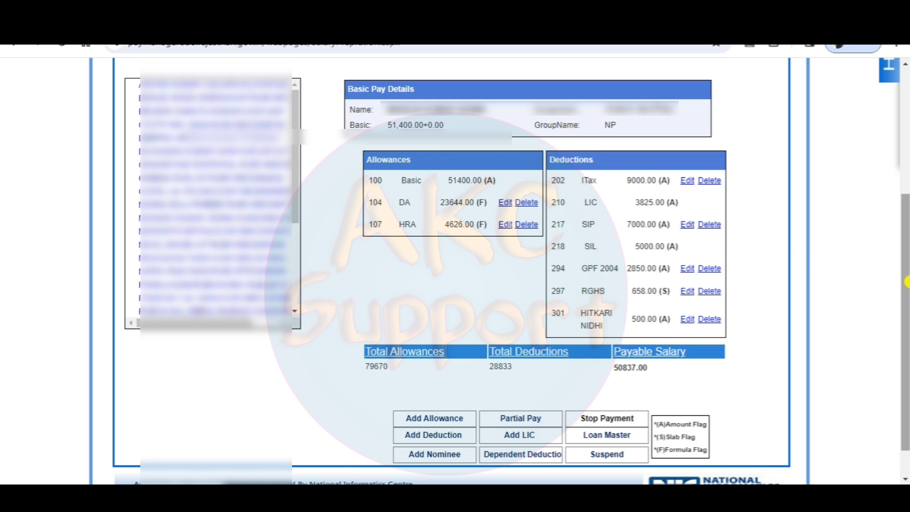
left_click_drag(907, 282, 906, 78)
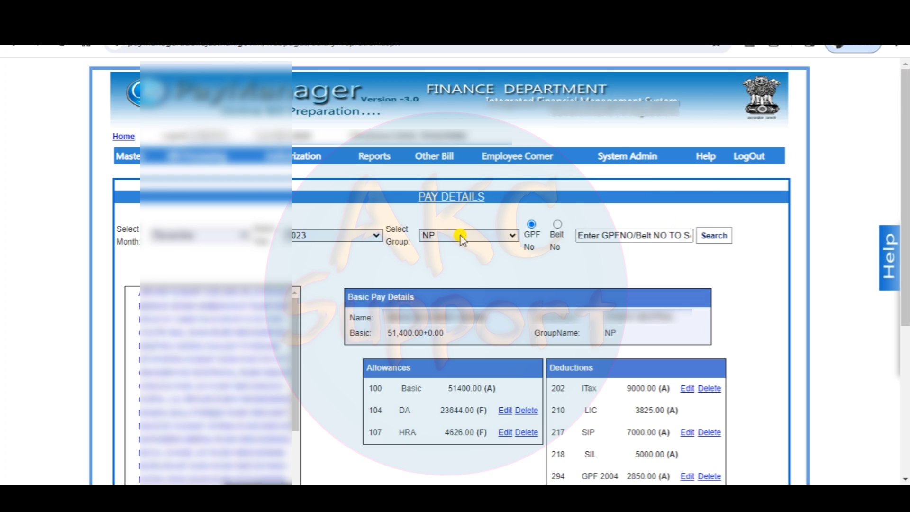
mouse_move(132, 161)
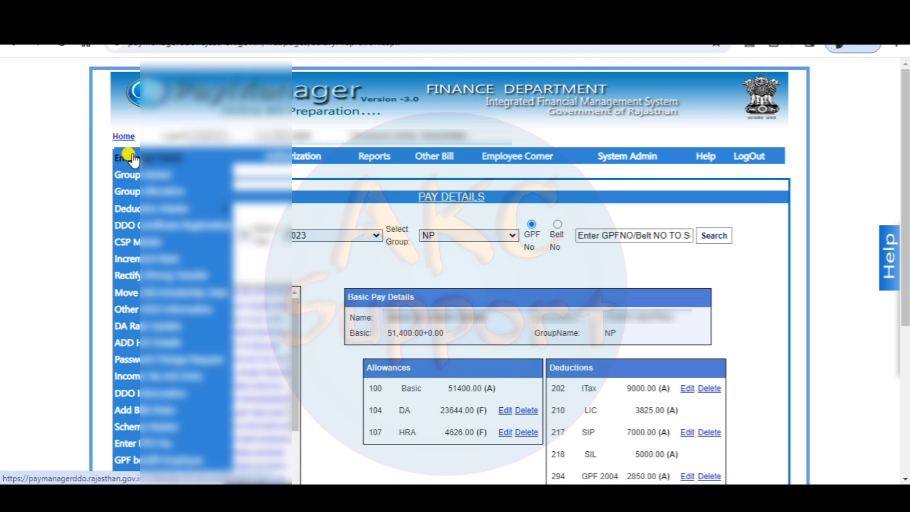
mouse_move(177, 207)
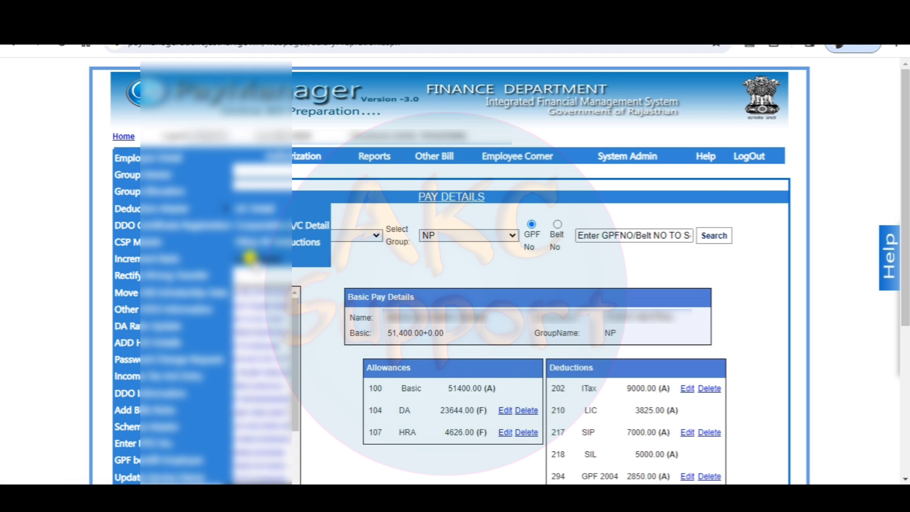
left_click(251, 258)
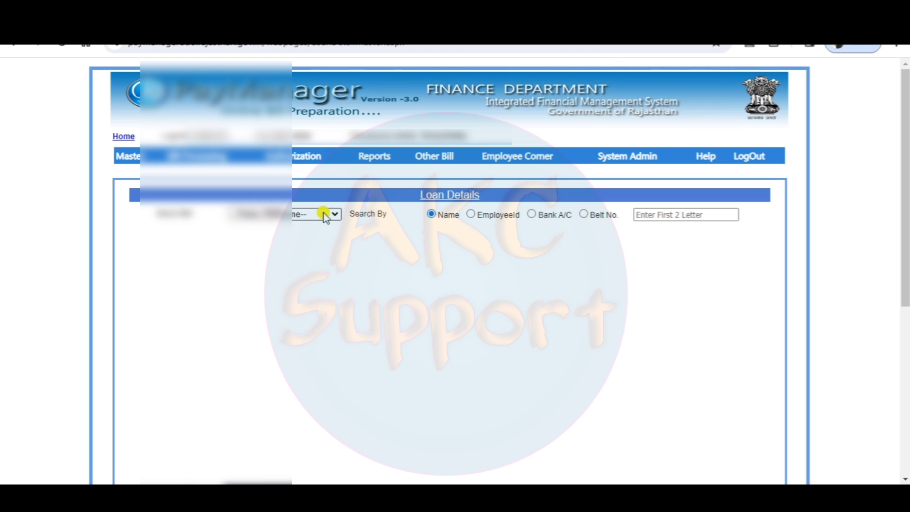
Choose the NP bill and load the employee's loan records by searching for the employee's name.
left_click(310, 214)
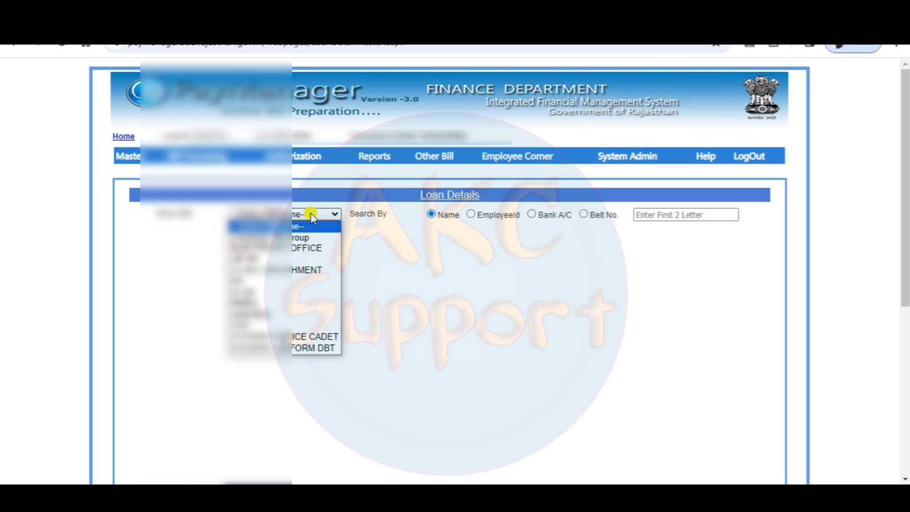
left_click(282, 280)
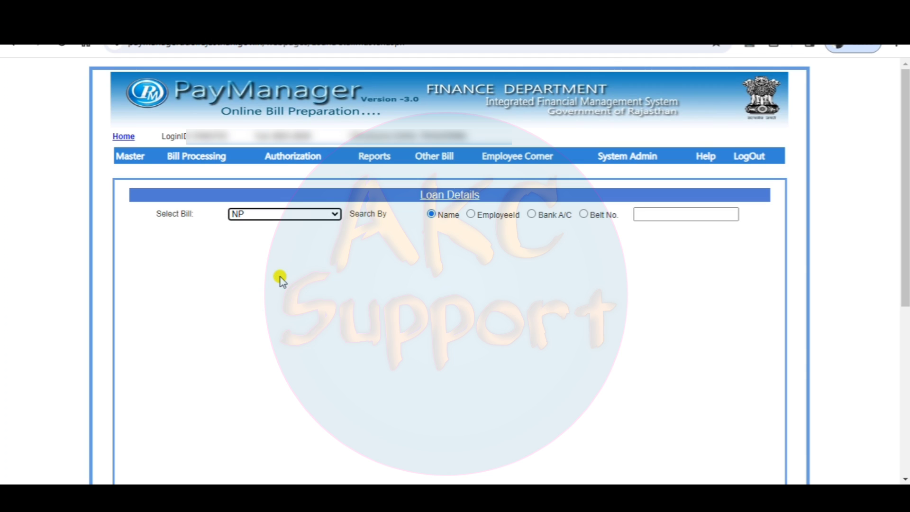
left_click(645, 213)
type("M")
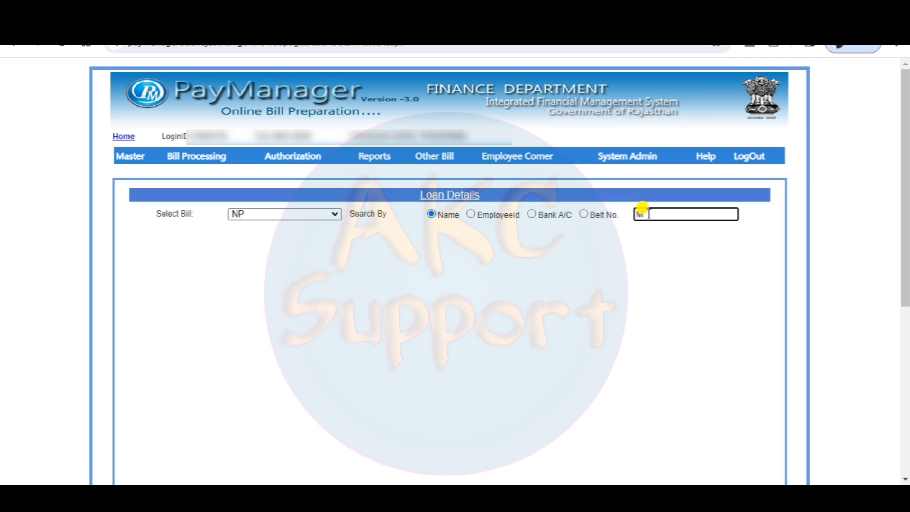
type("A")
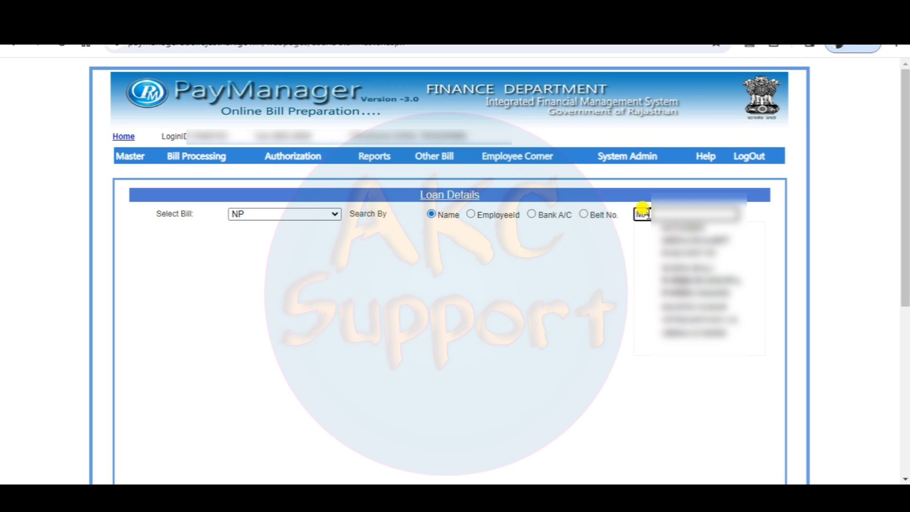
type("N")
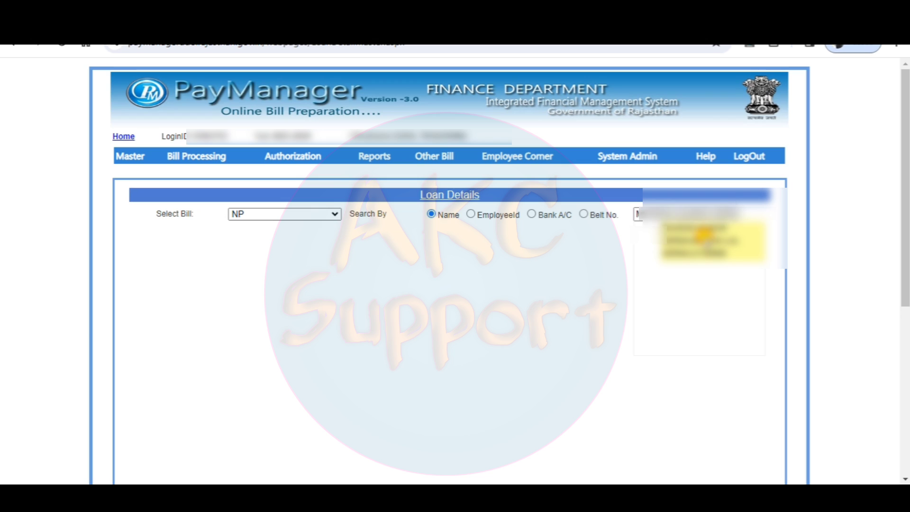
left_click(703, 235)
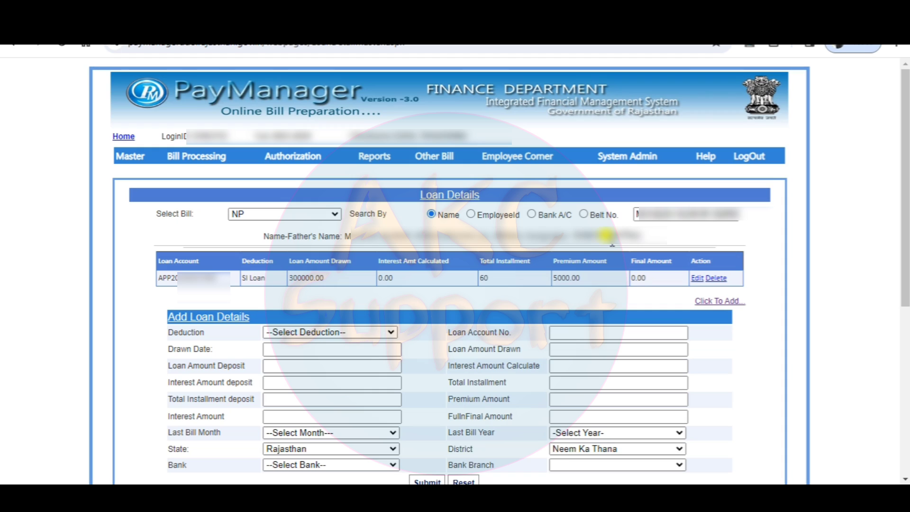
Open the employee's existing SI Loan record for editing and review its loan, installment and bank fields.
left_click(696, 279)
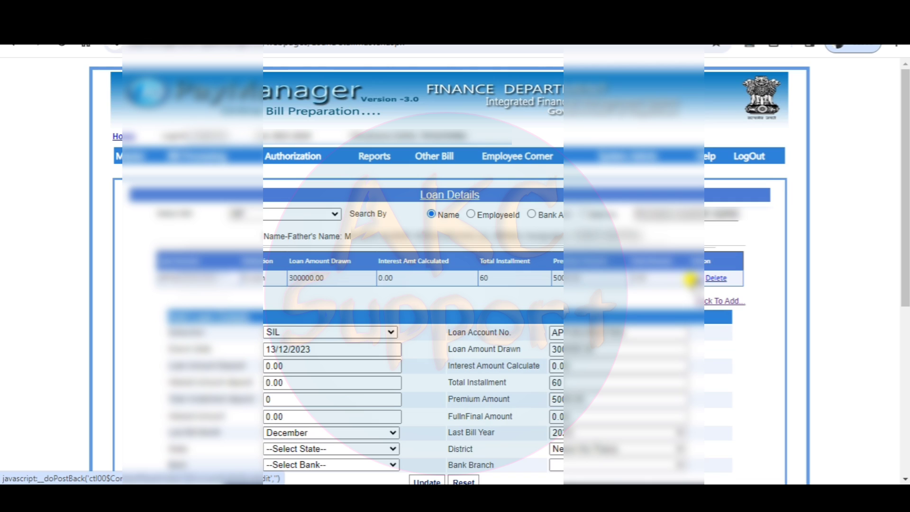
scroll(905, 308, "down", 7)
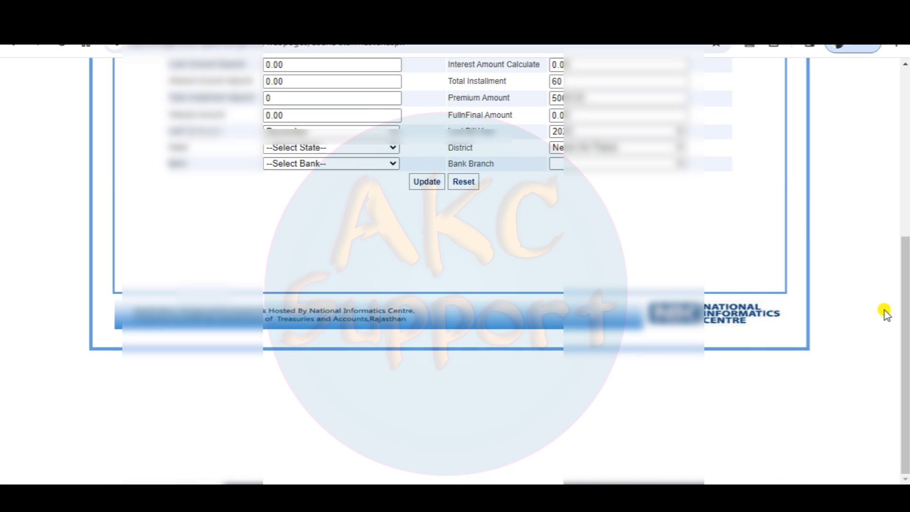
left_click_drag(906, 326, 906, 260)
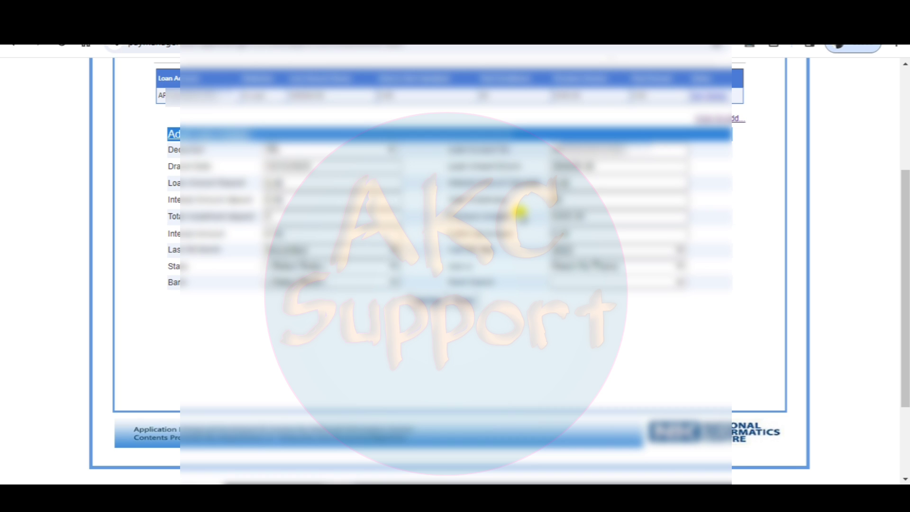
scroll(520, 211, "up", 4)
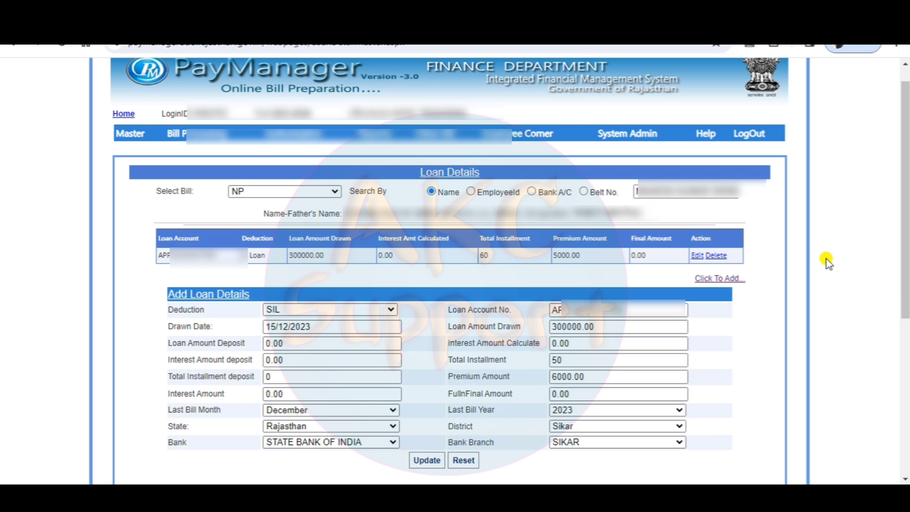
scroll(827, 260, "down", 4)
scroll(827, 260, "up", 4)
mouse_move(137, 138)
mouse_move(196, 203)
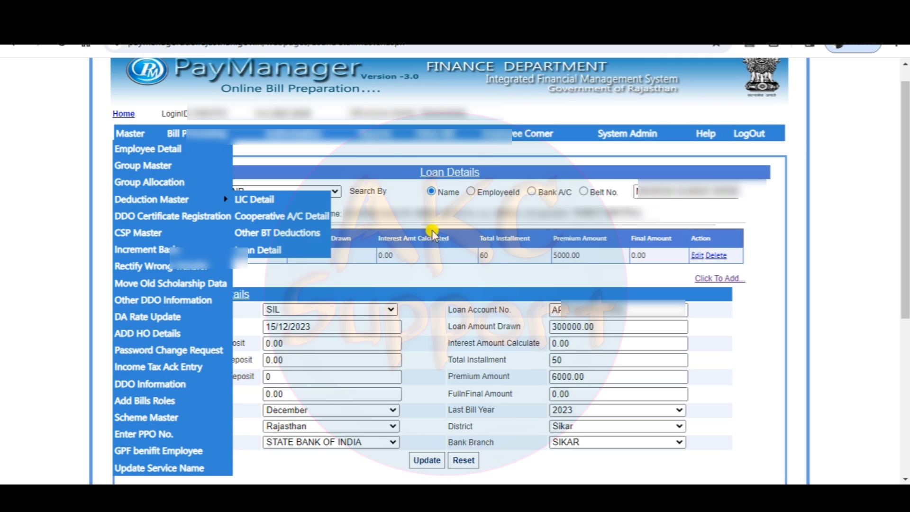